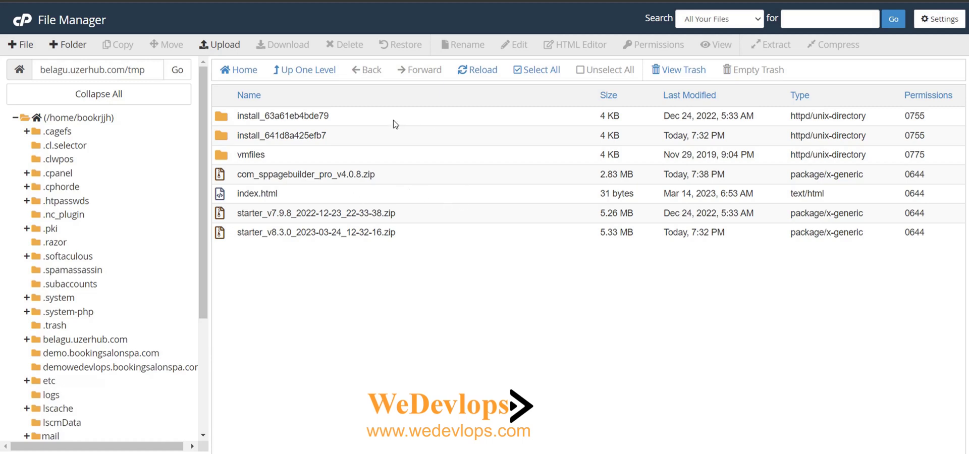
Select every item in tmp except com_sppagebuilder_pro_v4.0.8.zip
{"action": "left_click", "coordinate": [543, 73]}
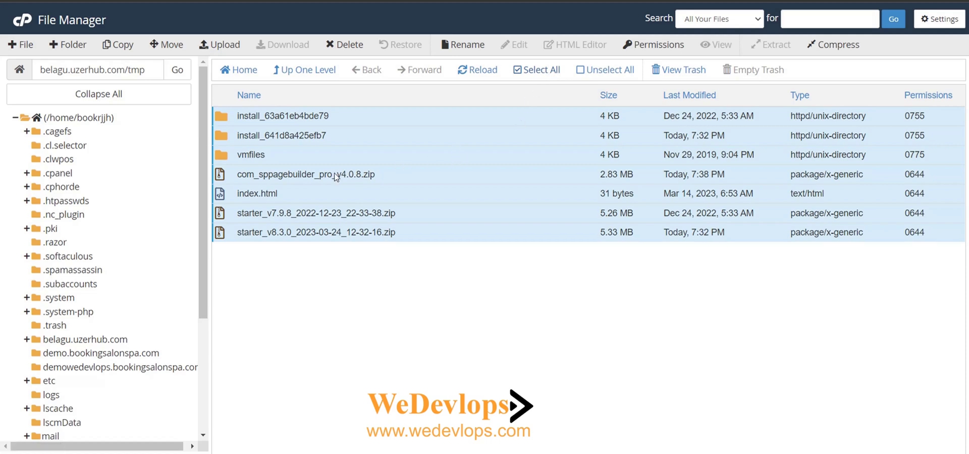
{"action": "left_click", "coordinate": [227, 174], "text": "ctrl"}
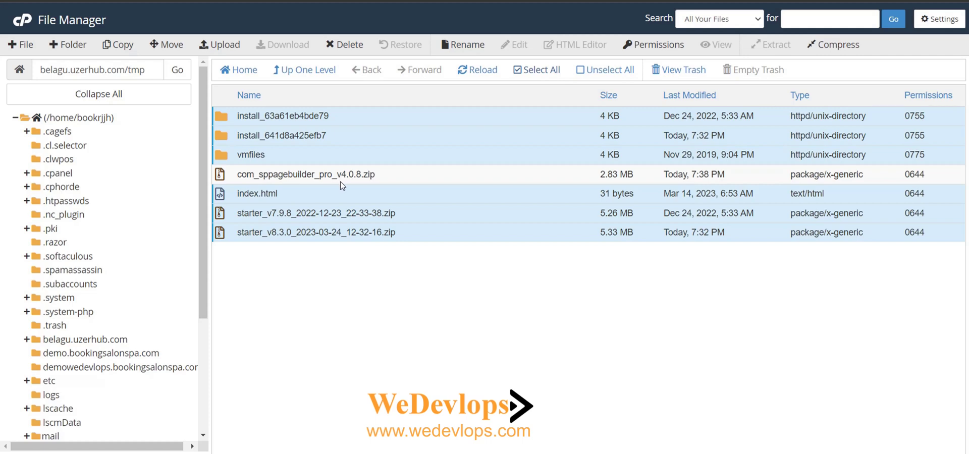
Permanently delete the six selected items, skipping the trash
{"action": "left_click", "coordinate": [344, 44]}
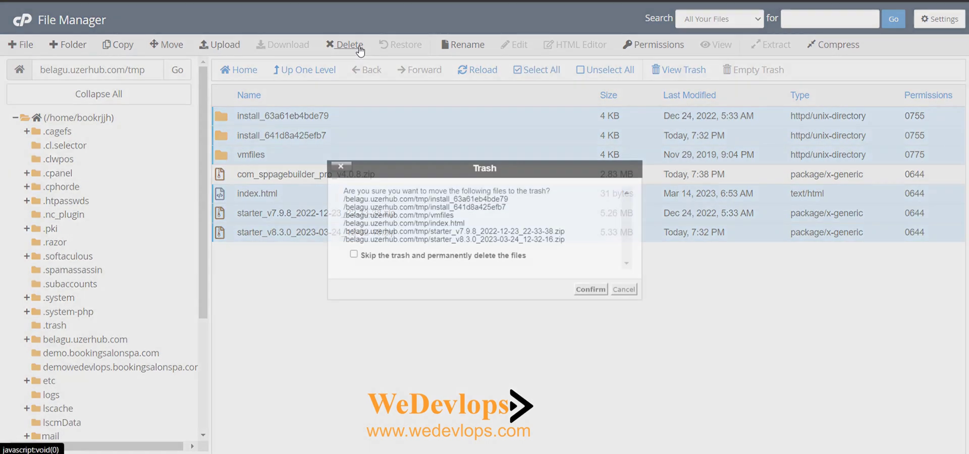
{"action": "left_click", "coordinate": [353, 254]}
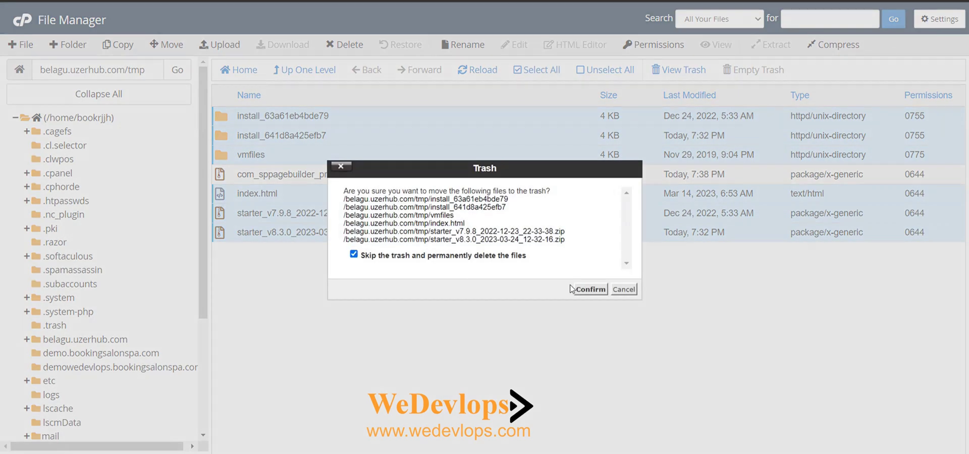
{"action": "left_click", "coordinate": [586, 290]}
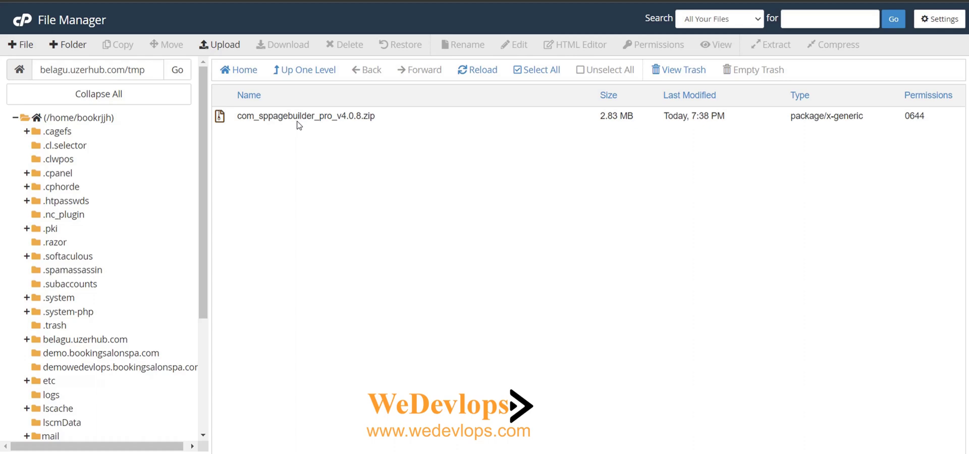
Extract com_sppagebuilder_pro_v4.0.8.zip into the tmp folder and close the extraction results
{"action": "left_click", "coordinate": [300, 120]}
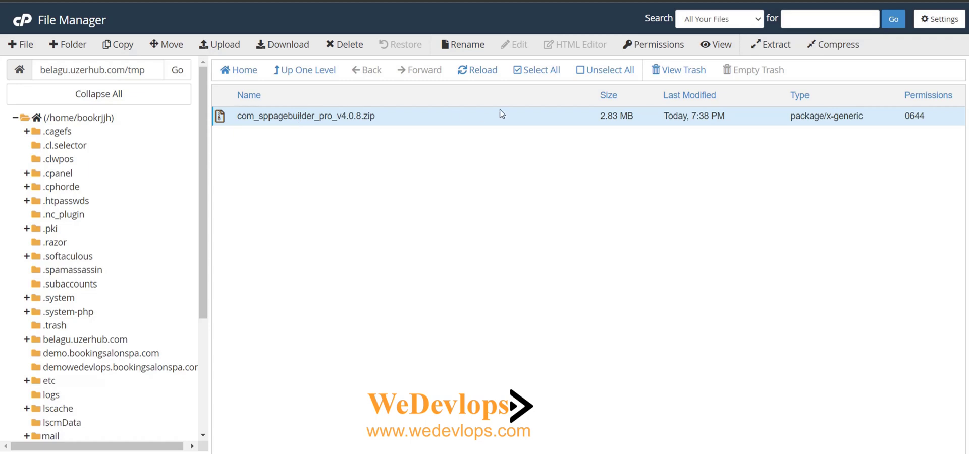
{"action": "left_click", "coordinate": [771, 48]}
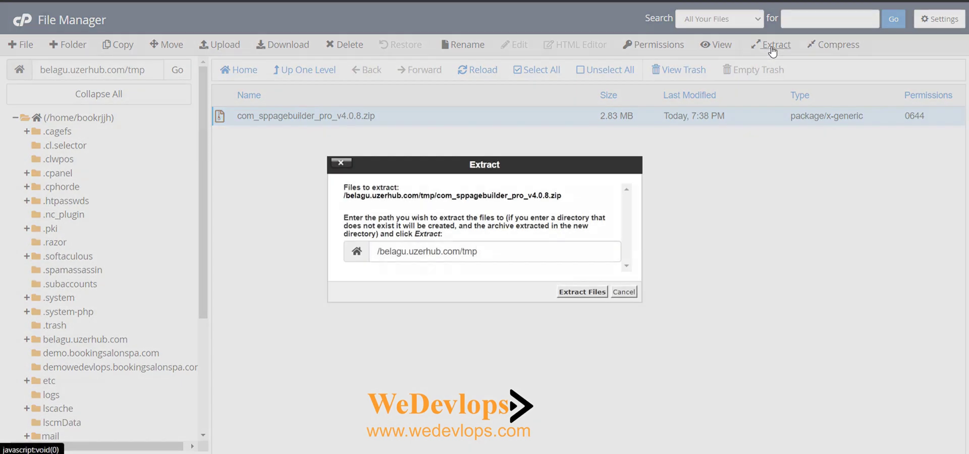
{"action": "left_click", "coordinate": [582, 292]}
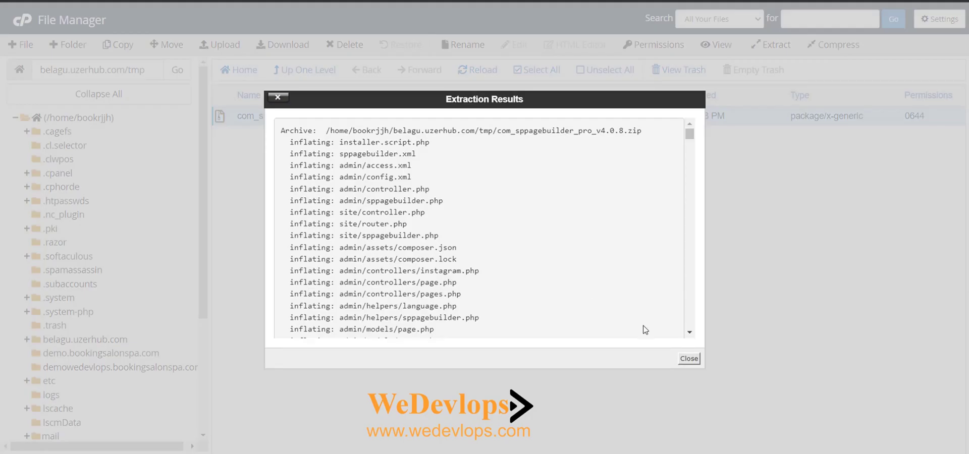
{"action": "left_click", "coordinate": [689, 359]}
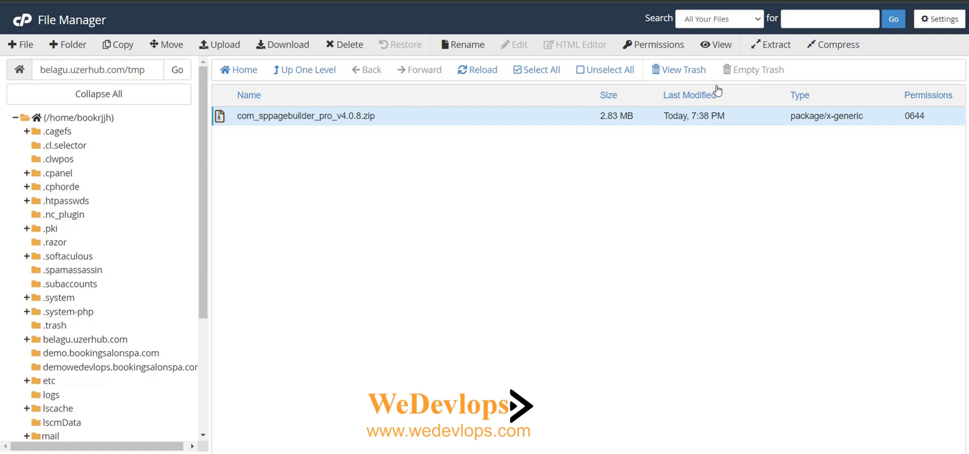
Reload the tmp listing and select the extracted sppagebuilder.xml manifest
{"action": "left_click", "coordinate": [494, 74]}
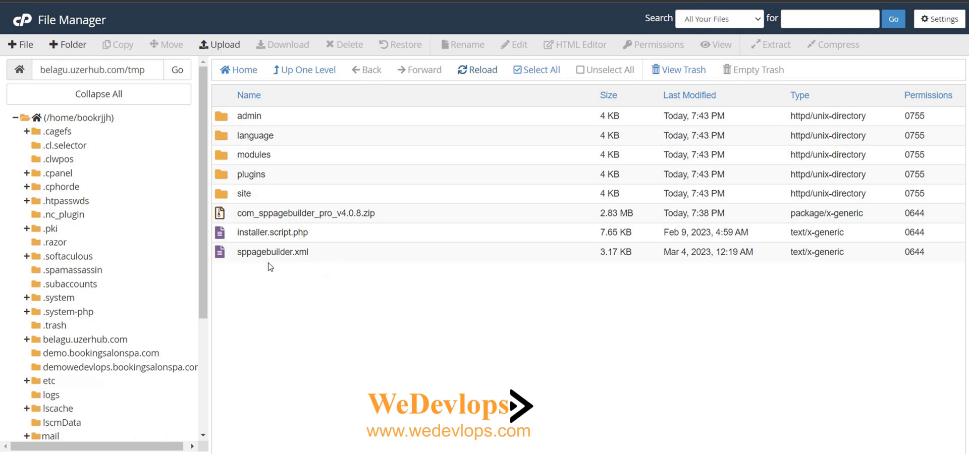
{"action": "left_click", "coordinate": [315, 254]}
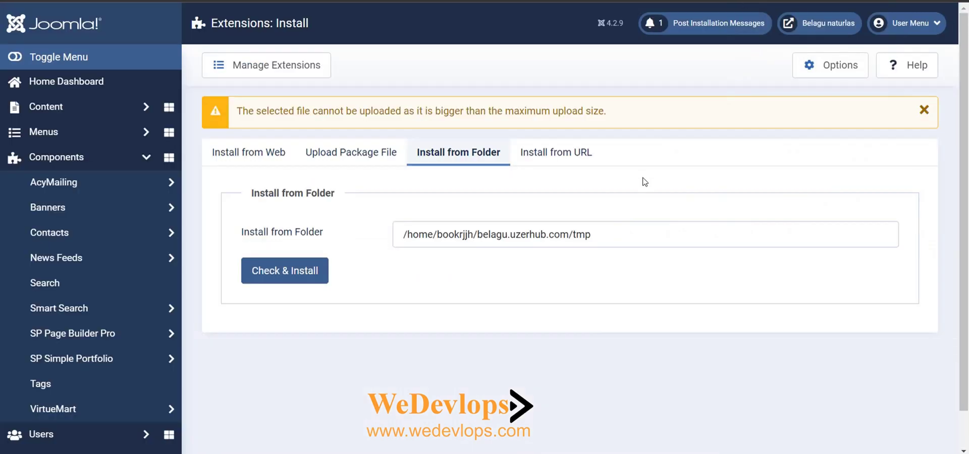
Verify the tmp folder path and run Check & Install from Folder
{"action": "left_click", "coordinate": [614, 238]}
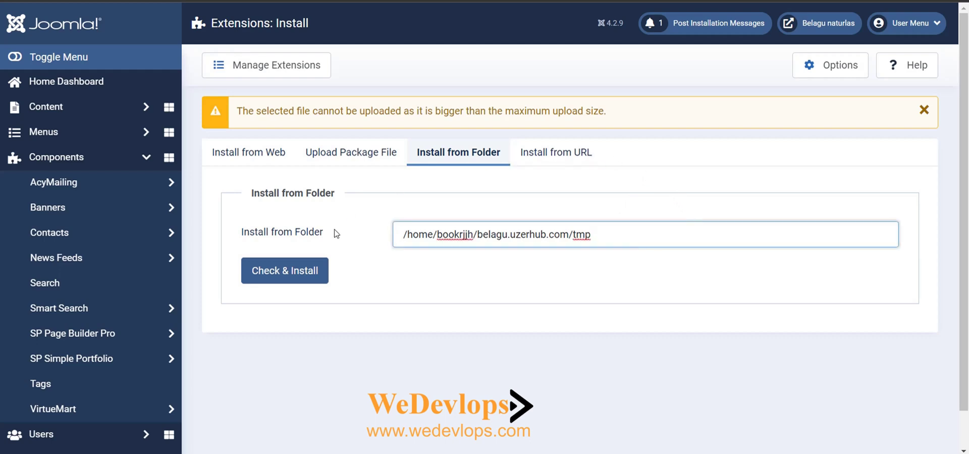
{"action": "left_click", "coordinate": [283, 273]}
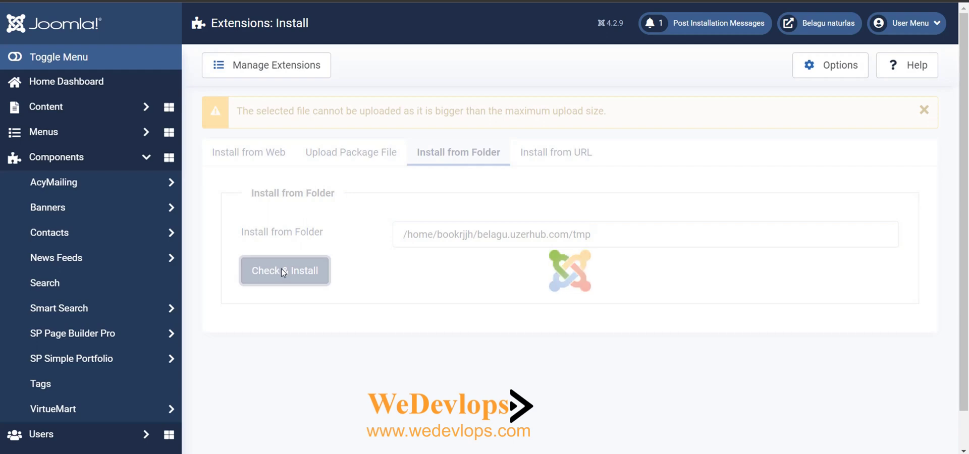